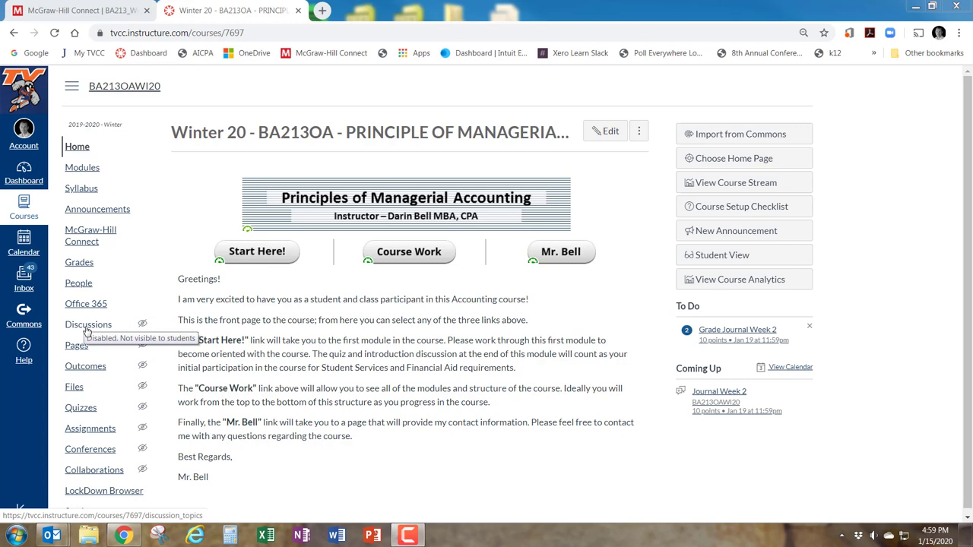
Open the Journal Week 2 discussion from the course's discussions and review its weekly journal questions
left_click(88, 324)
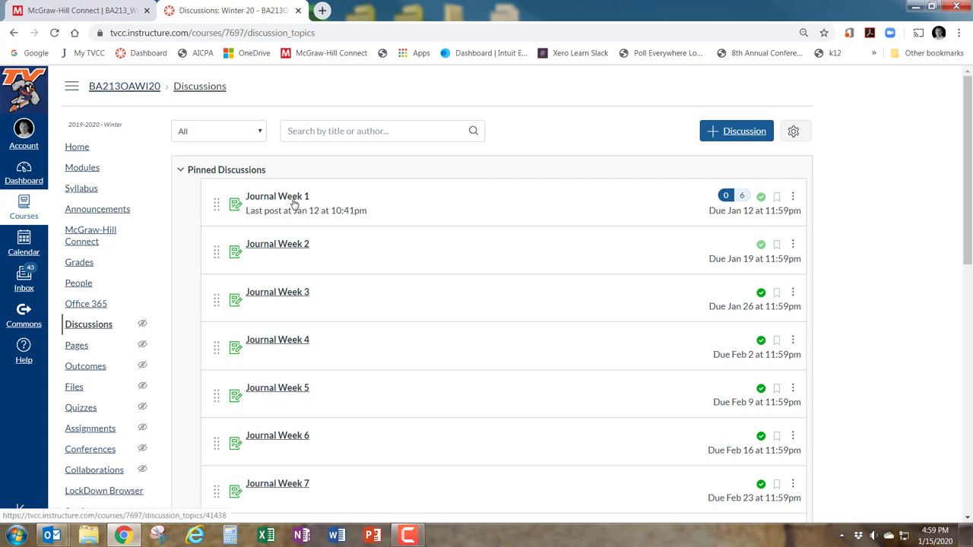
scroll(294, 204, "down", 3)
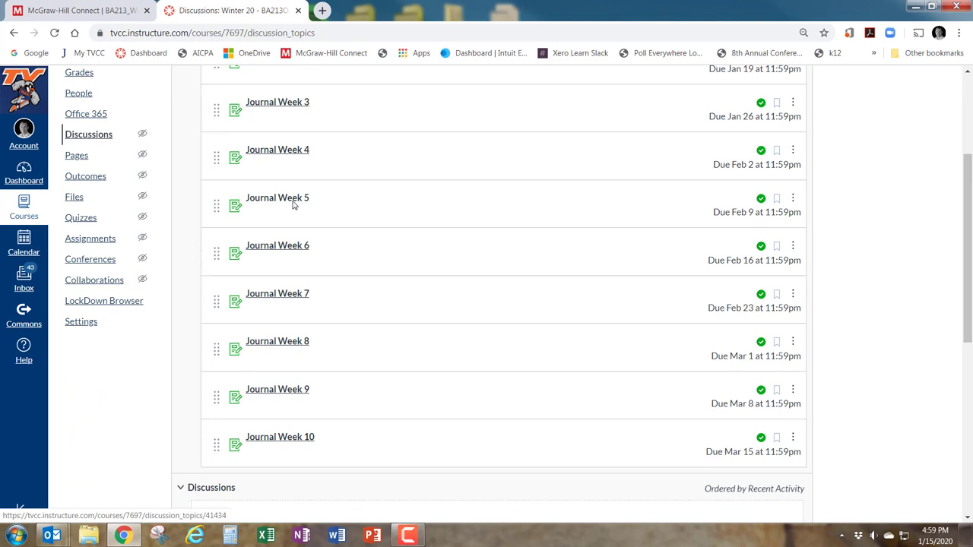
scroll(295, 203, "up", 3)
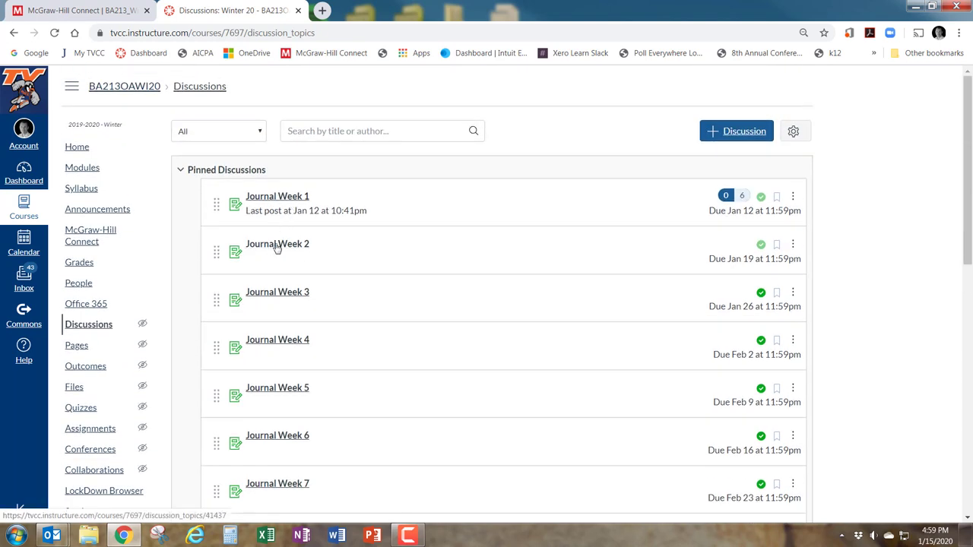
left_click(277, 249)
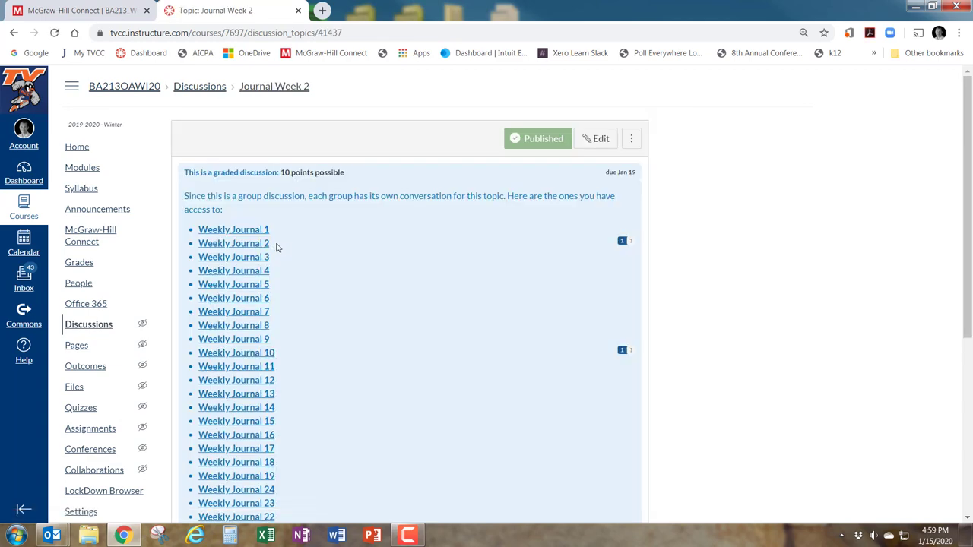
scroll(278, 247, "down", 4)
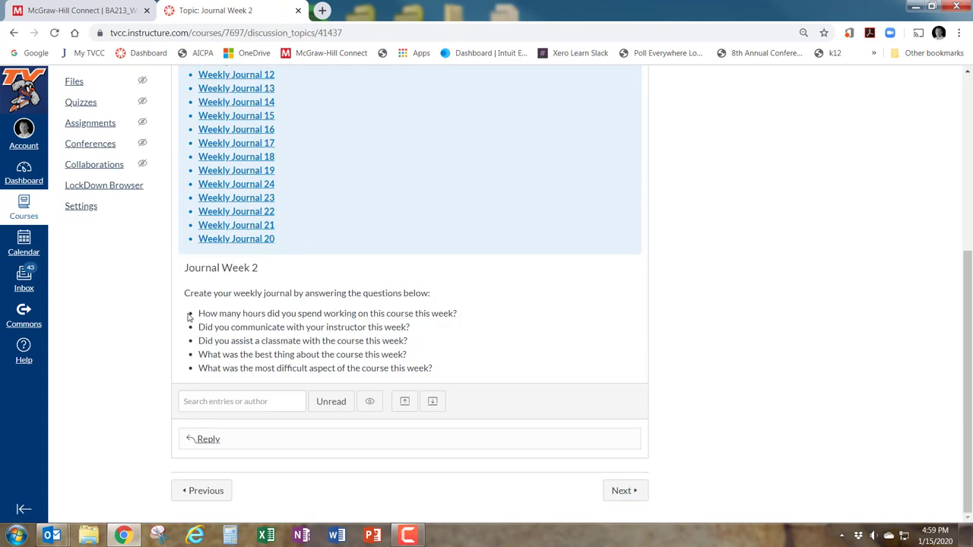
left_click_drag(199, 315, 449, 374)
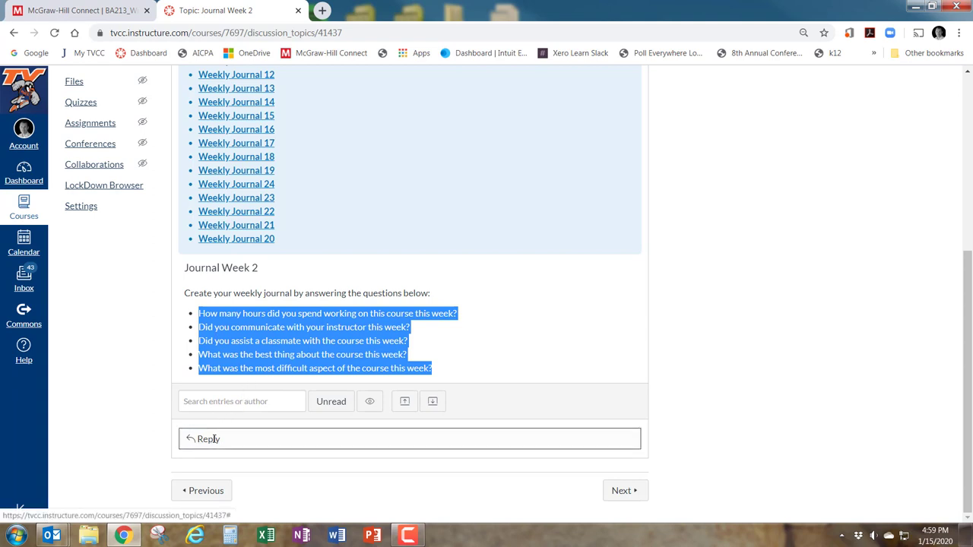
left_click(146, 348)
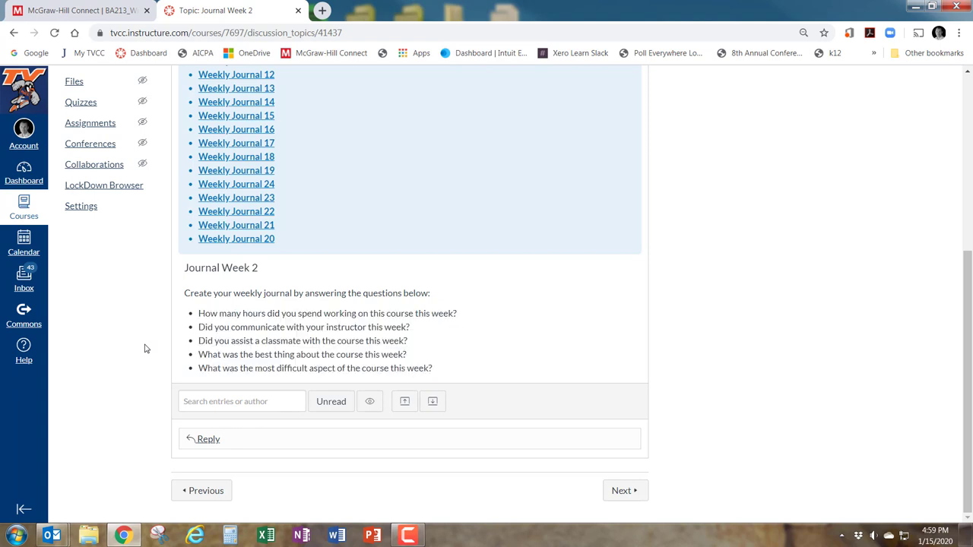
scroll(146, 348, "up", 5)
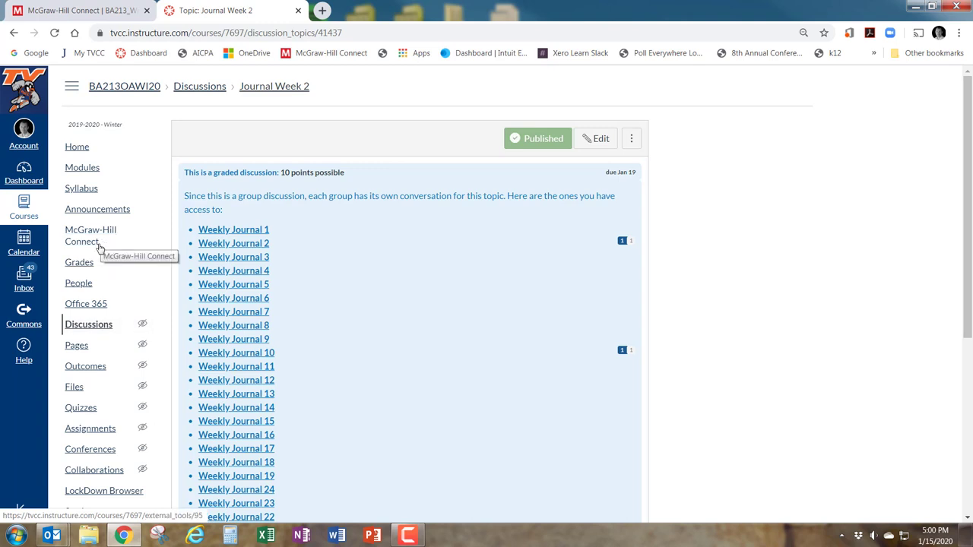
Return to the course's discussion list and open Journal Week 2 for editing
left_click(93, 328)
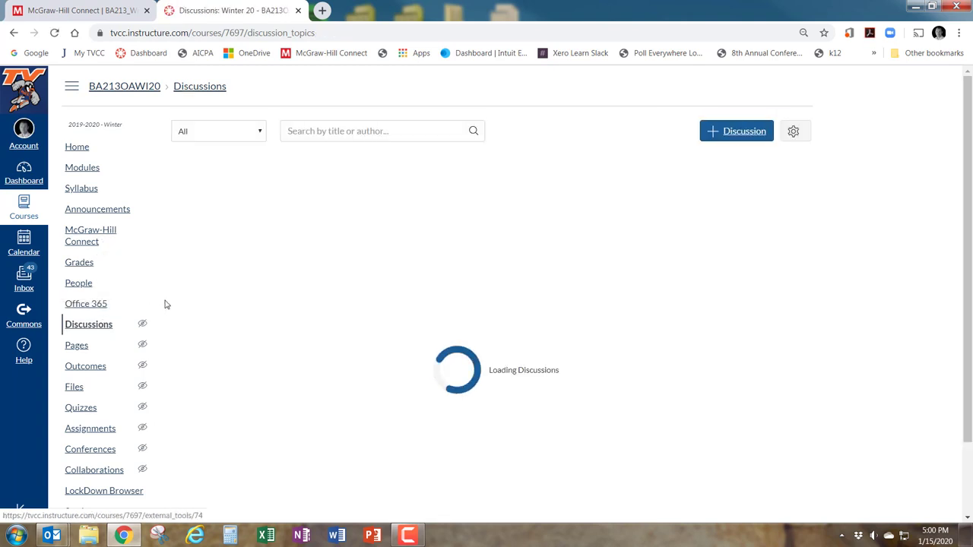
scroll(273, 262, "down", 3)
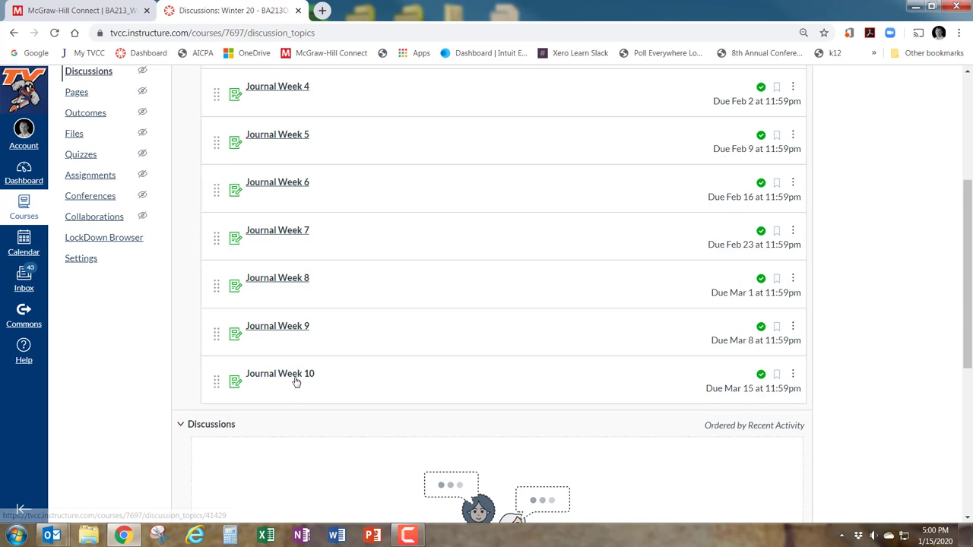
scroll(296, 384, "up", 3)
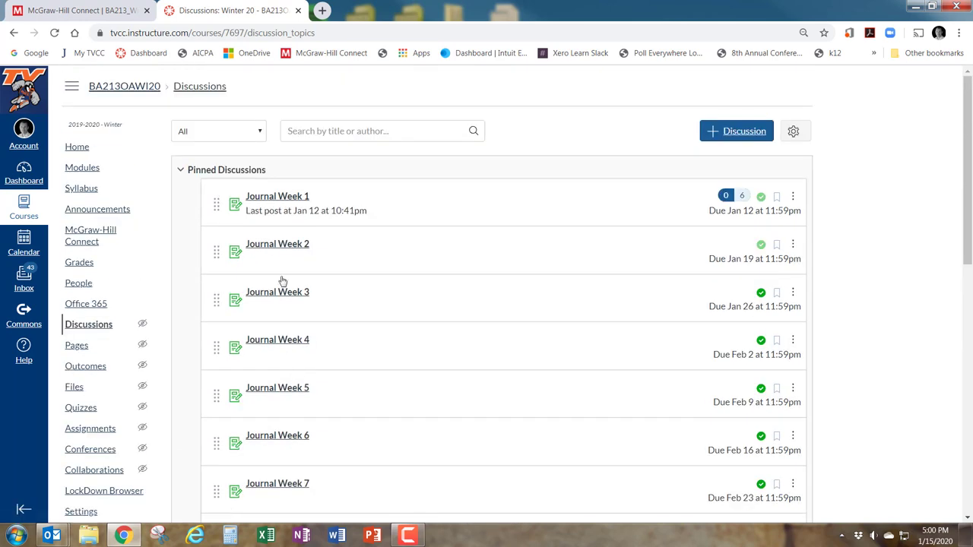
left_click(302, 247)
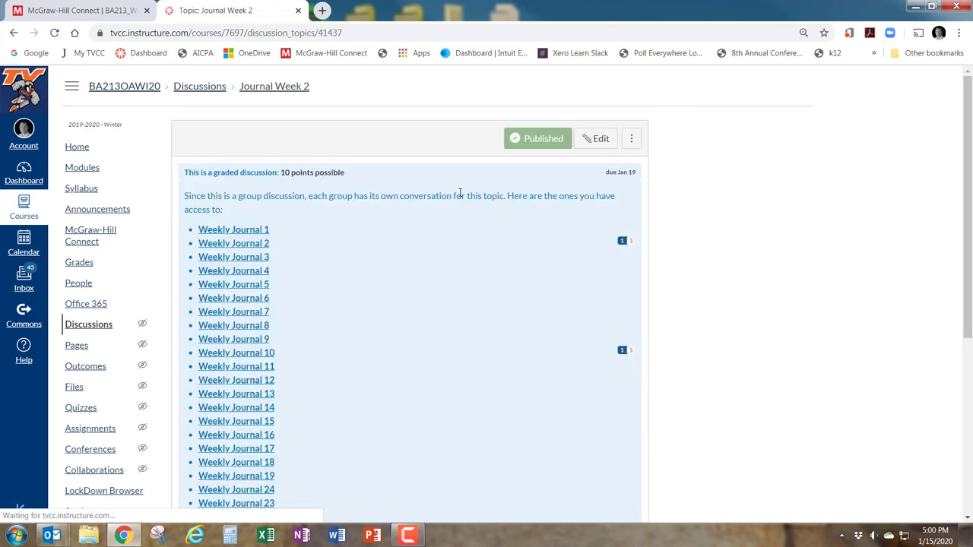
left_click(599, 141)
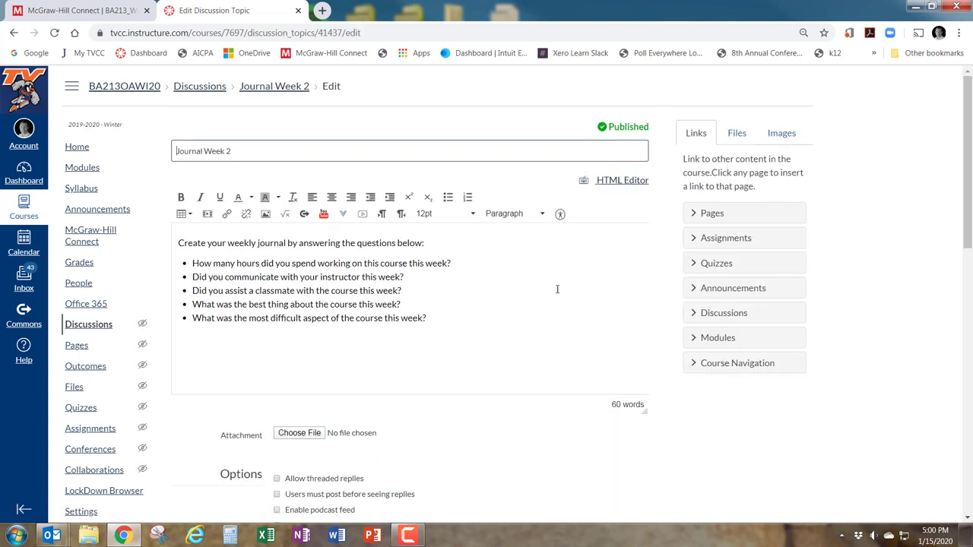
Review the Journal Week 2 options, group discussion, points, assignment group and due date settings, and save the discussion
scroll(593, 308, "down", 1)
scroll(382, 171, "down", 2)
scroll(325, 159, "up", 3)
scroll(325, 159, "down", 4)
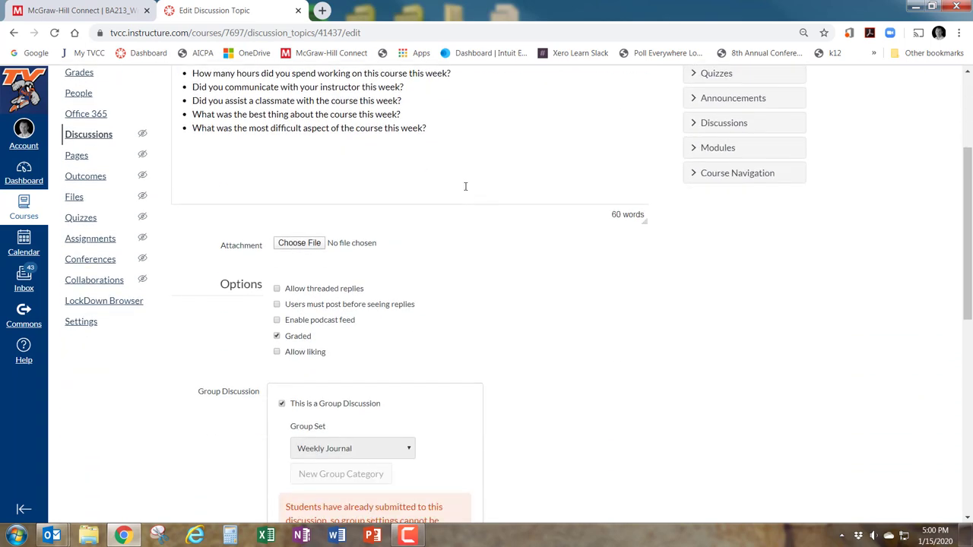
scroll(707, 232, "down", 1)
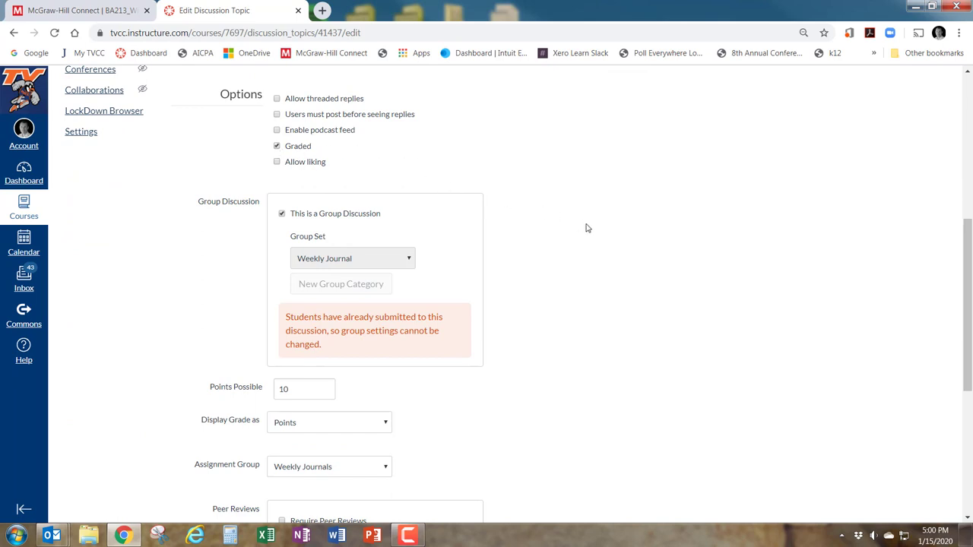
scroll(586, 228, "down", 1)
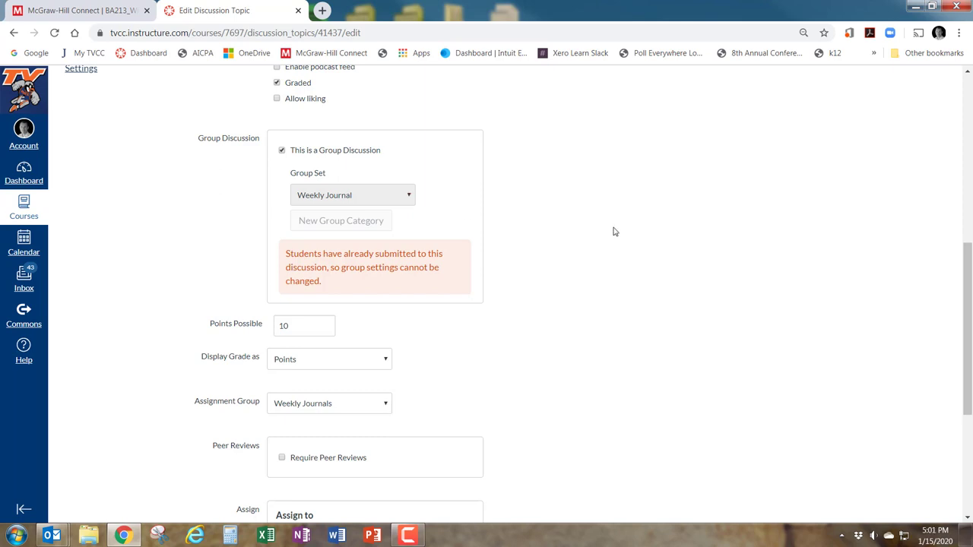
scroll(569, 232, "down", 3)
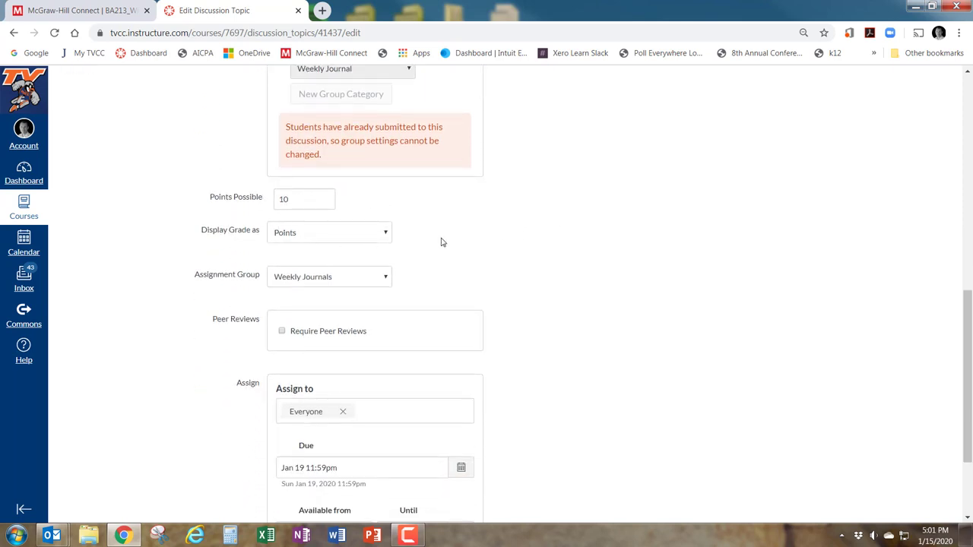
scroll(441, 241, "down", 3)
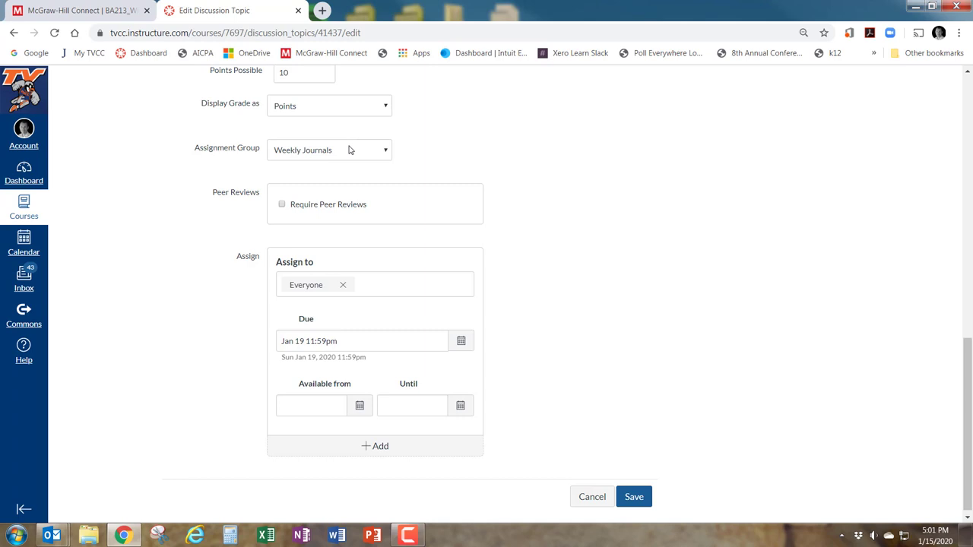
left_click(646, 505)
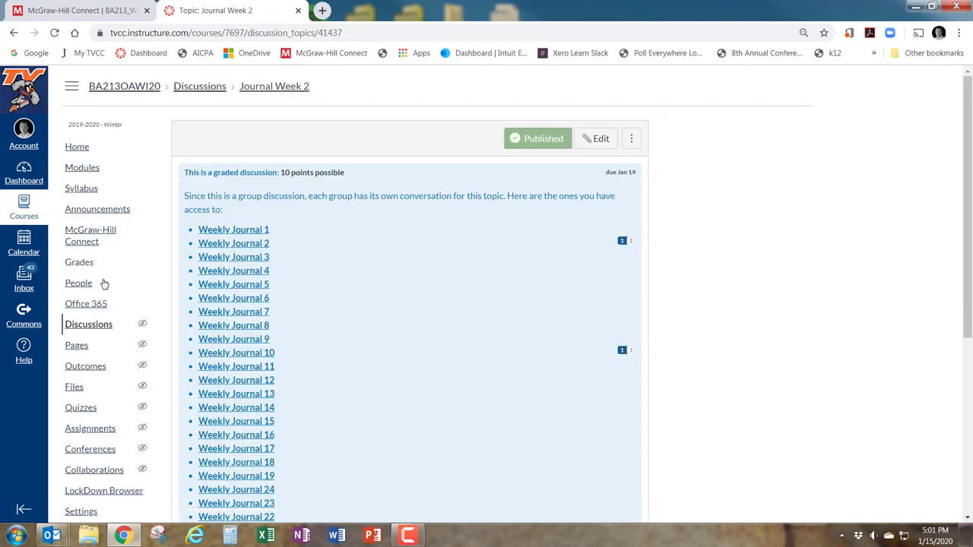
Start a new group set for the course's people and name it New JE
left_click(82, 285)
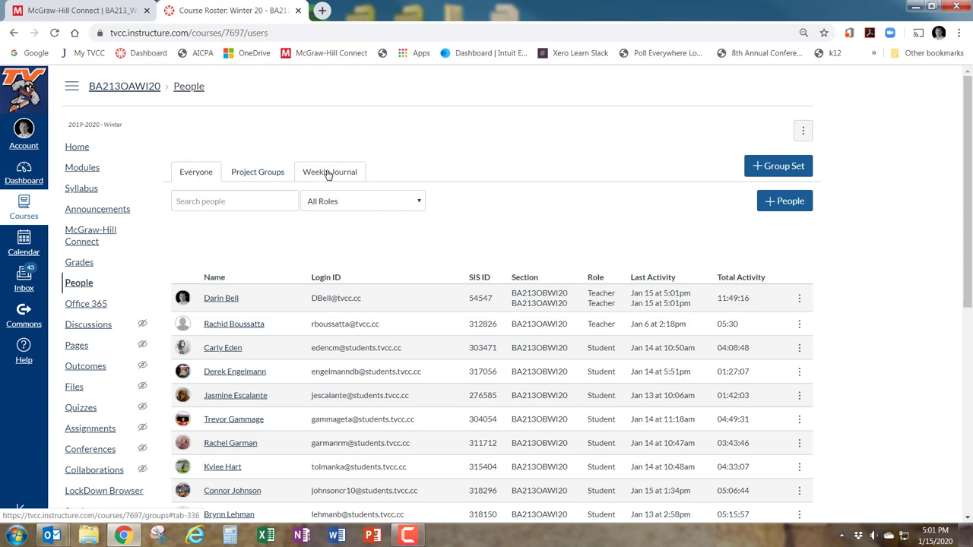
left_click(785, 167)
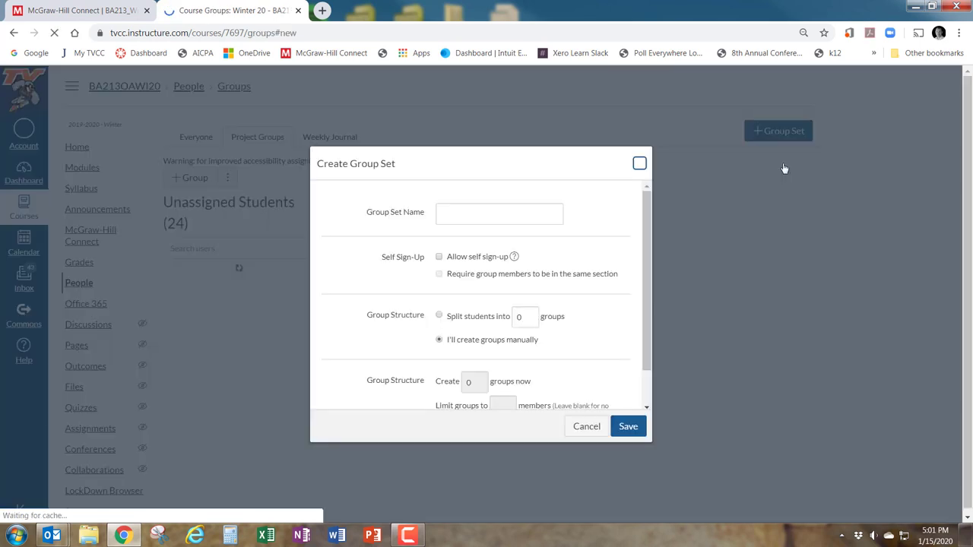
left_click(464, 214)
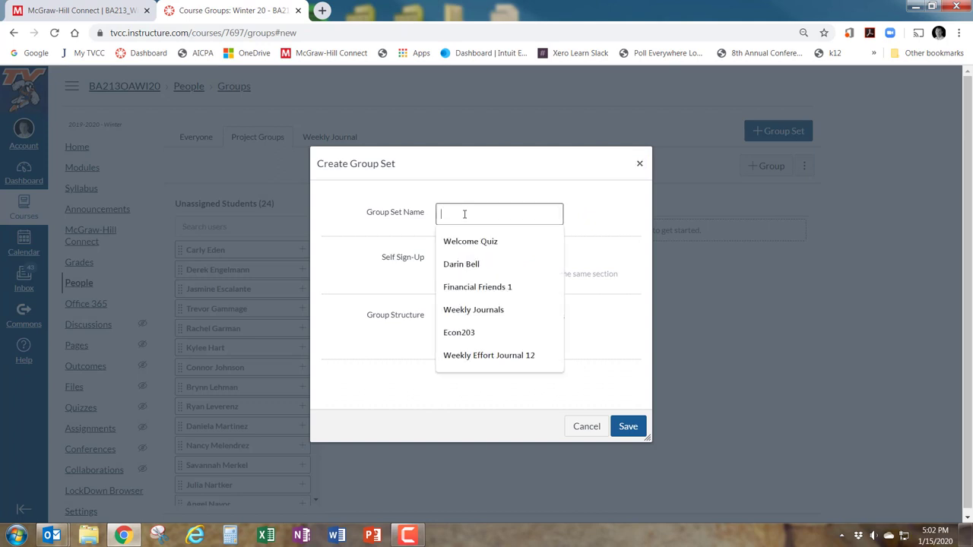
left_click(630, 218)
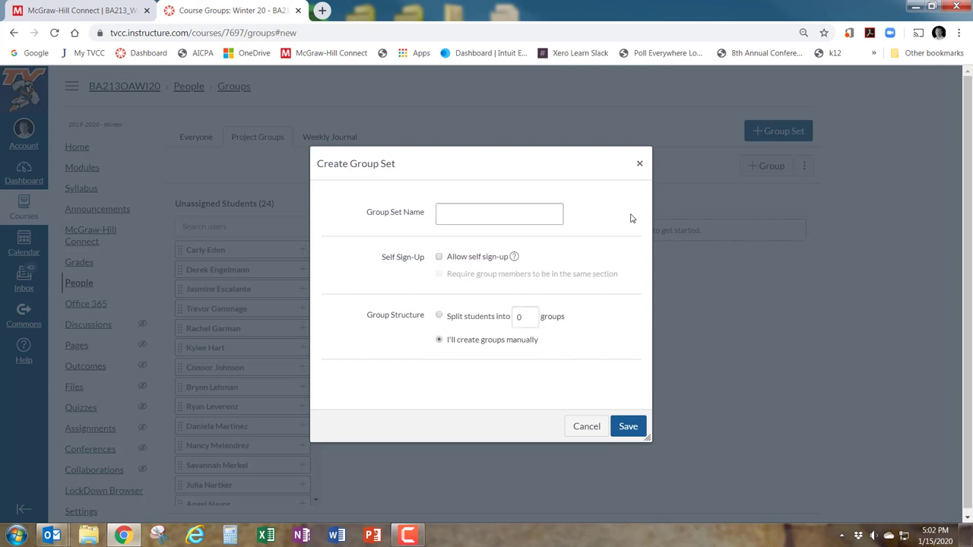
left_click(496, 218)
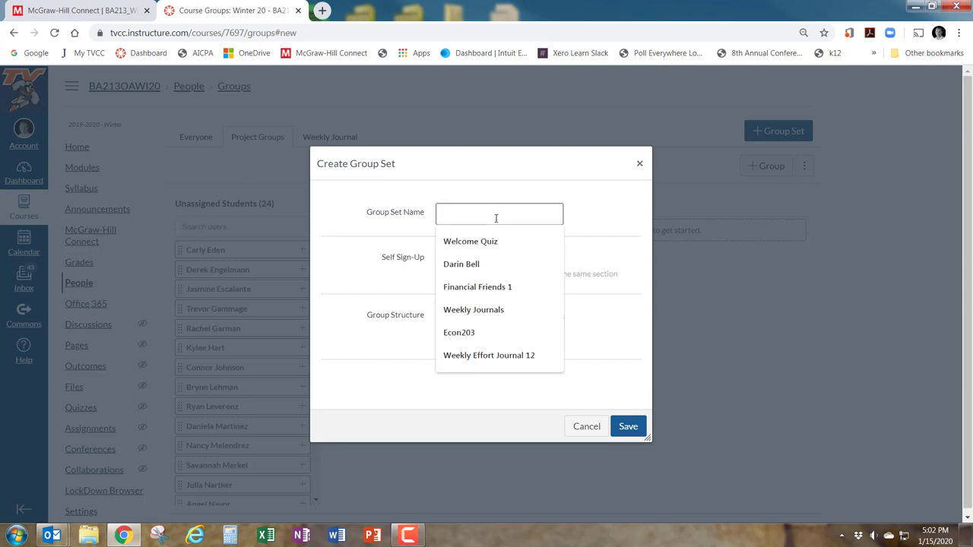
type("New JE")
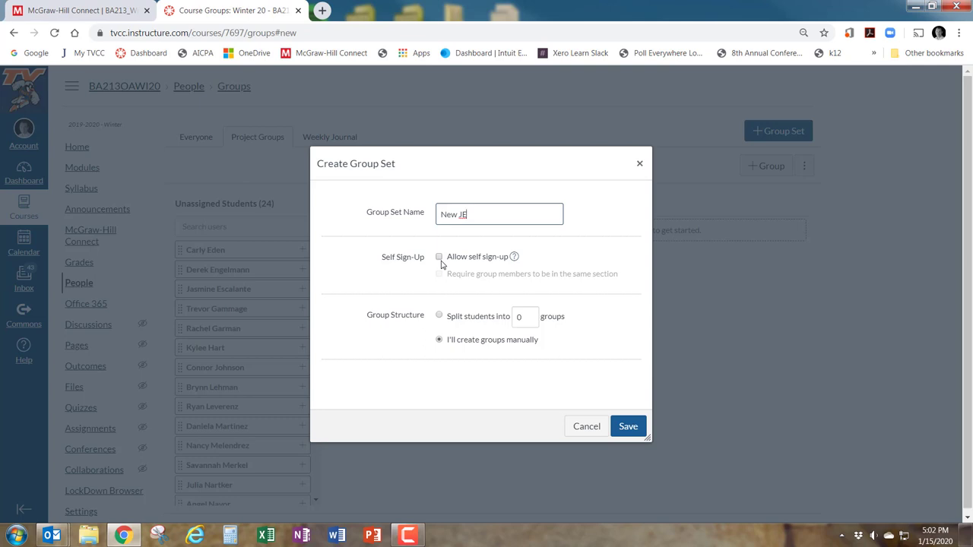
Set the new group set's structure to split students into 10 groups
left_click(439, 317)
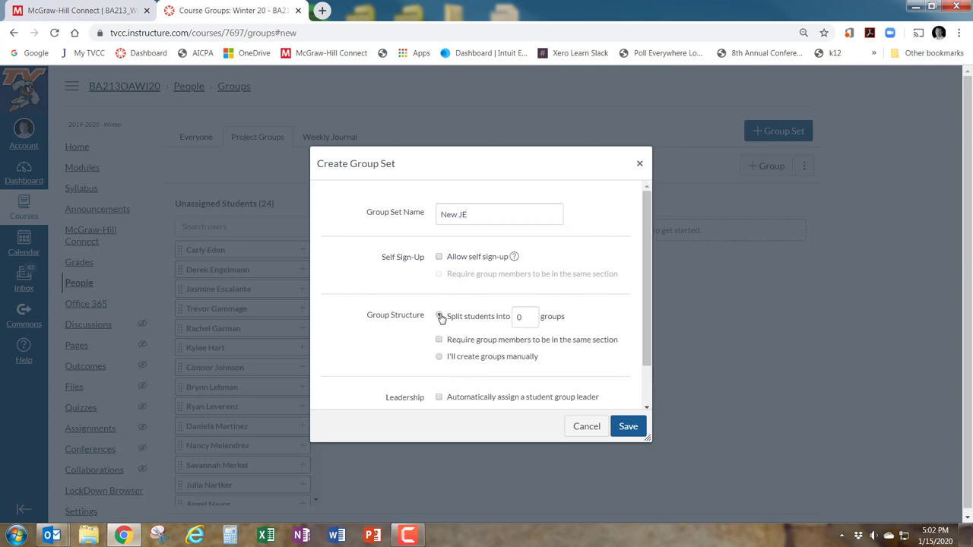
double_click(518, 316)
left_click(529, 315)
left_click(529, 314)
left_click(530, 315)
left_click(530, 315)
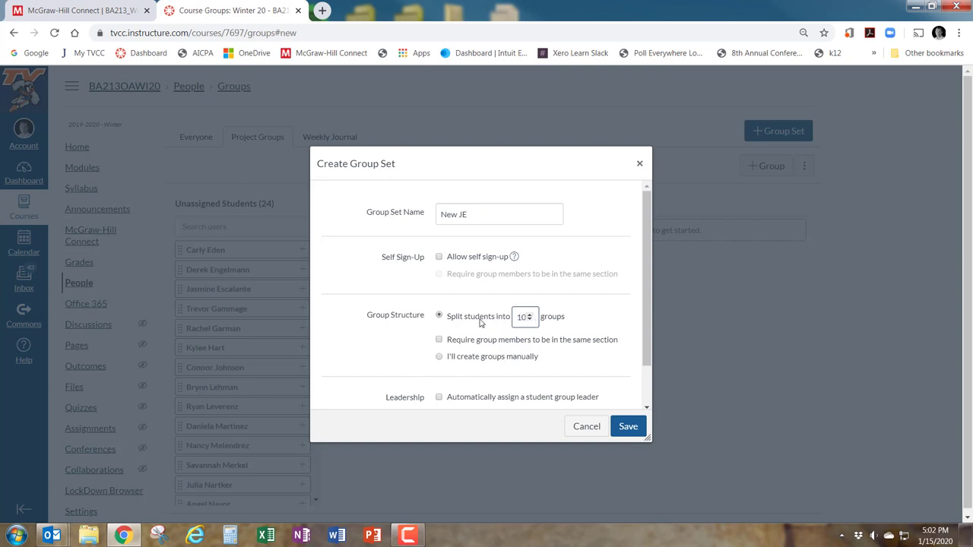
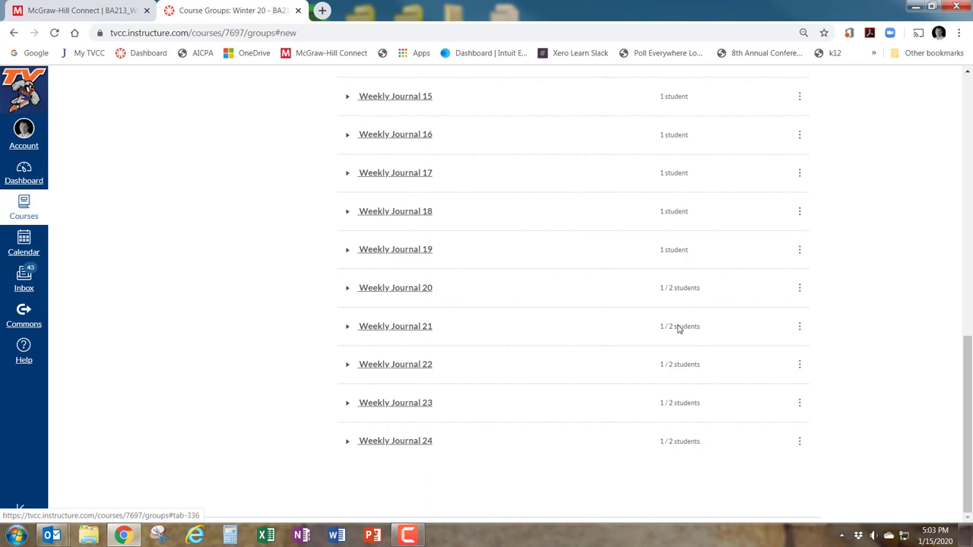
Examine the student counts of the groups in the Weekly Journal group set
scroll(654, 288, "up", 3)
scroll(653, 288, "up", 8)
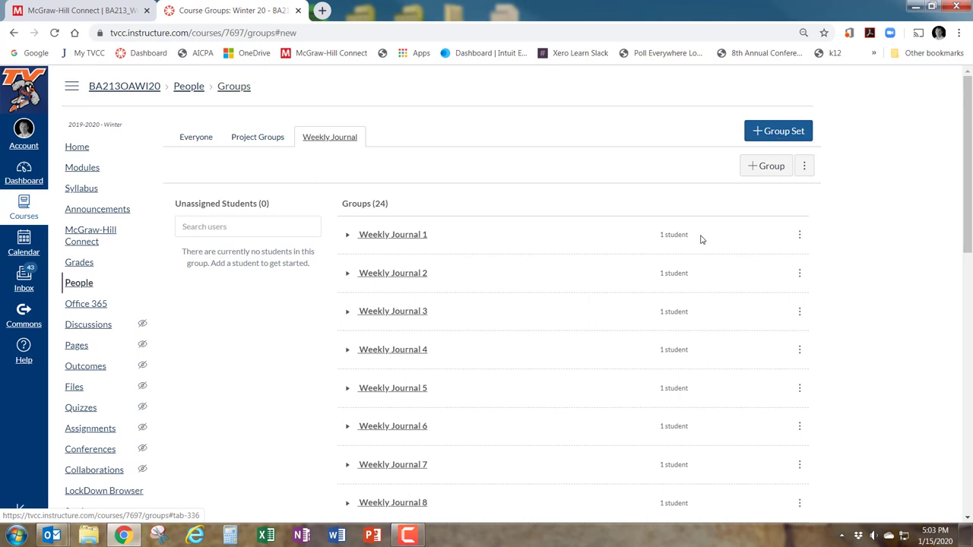
scroll(699, 236, "down", 9)
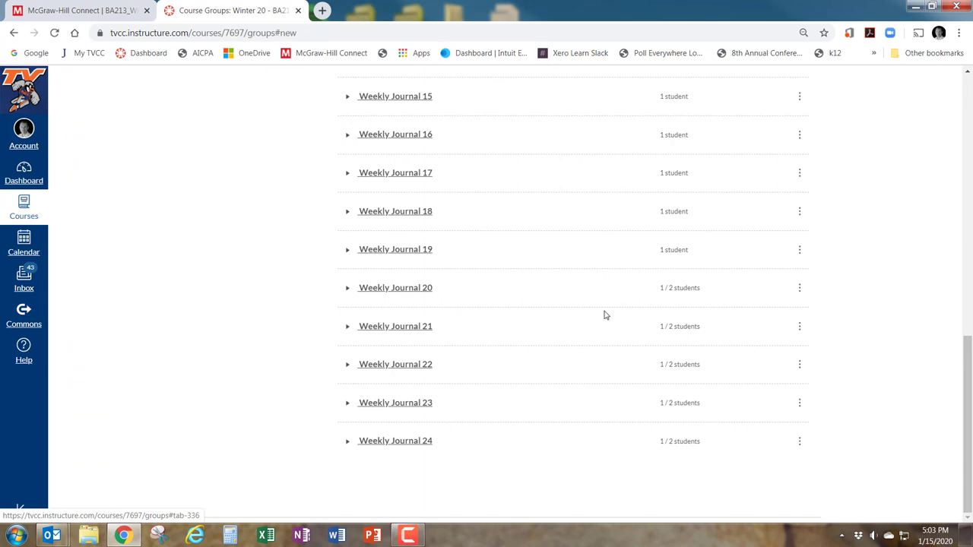
scroll(597, 312, "up", 7)
scroll(597, 313, "up", 2)
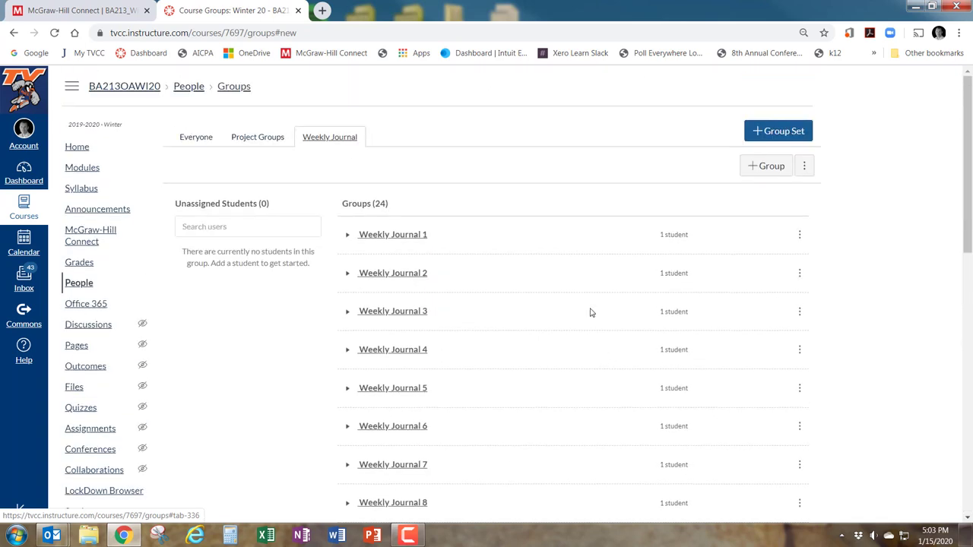
left_click(766, 166)
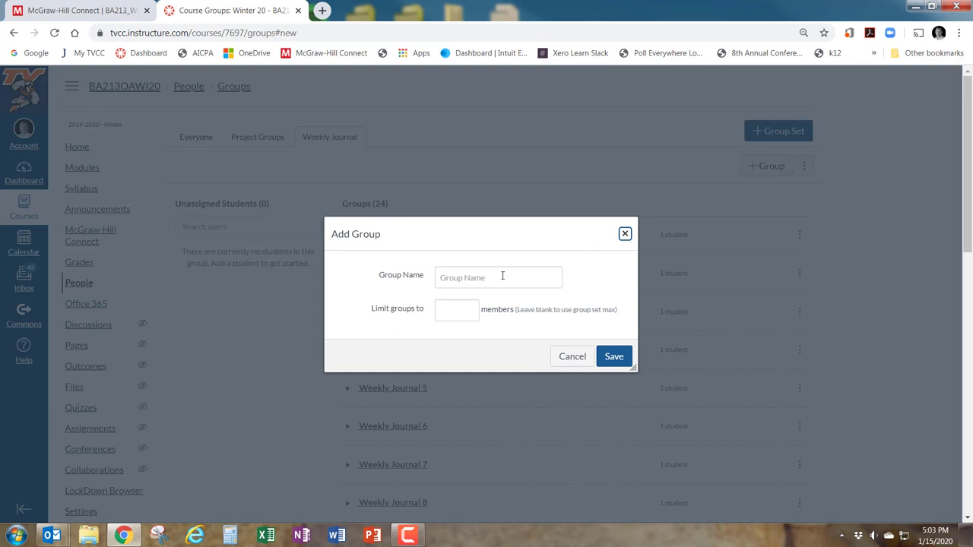
left_click(502, 276)
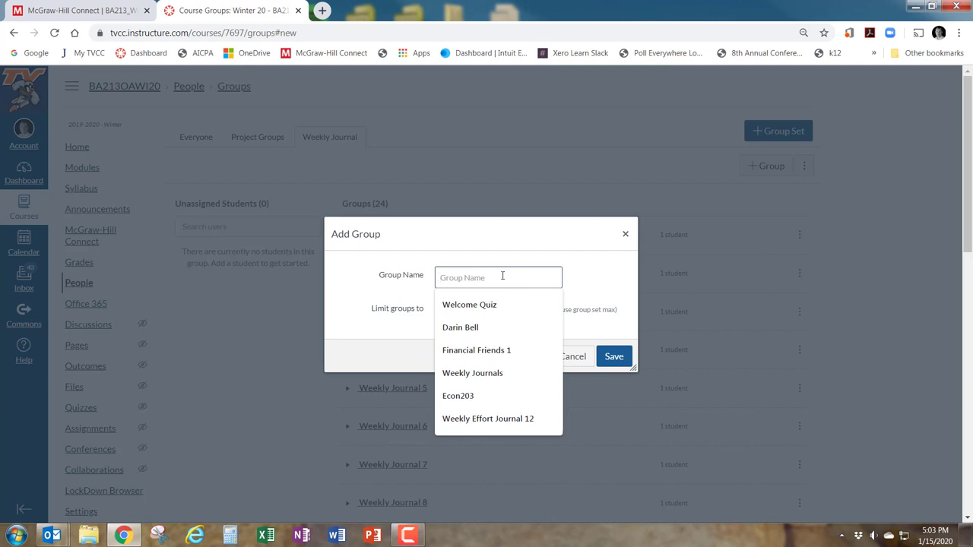
type("Wee")
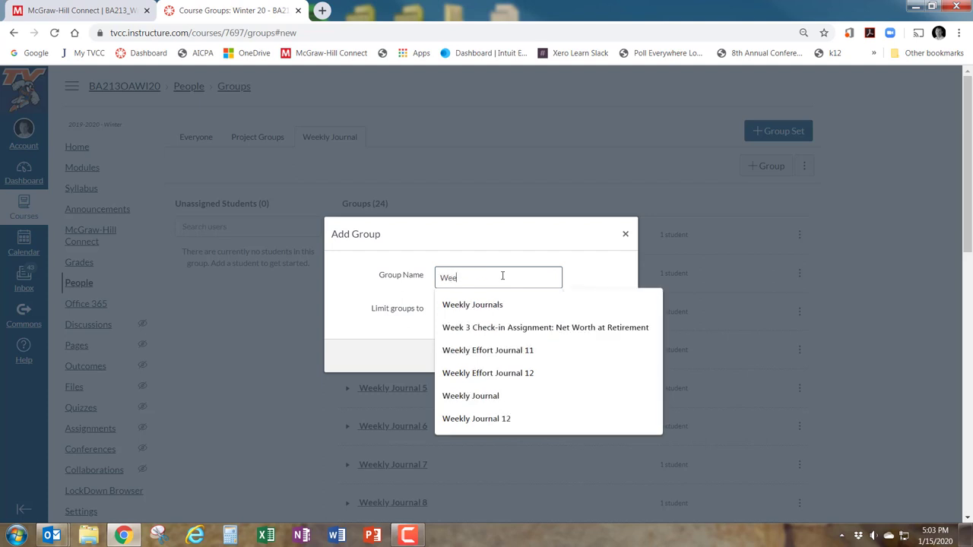
type("ky")
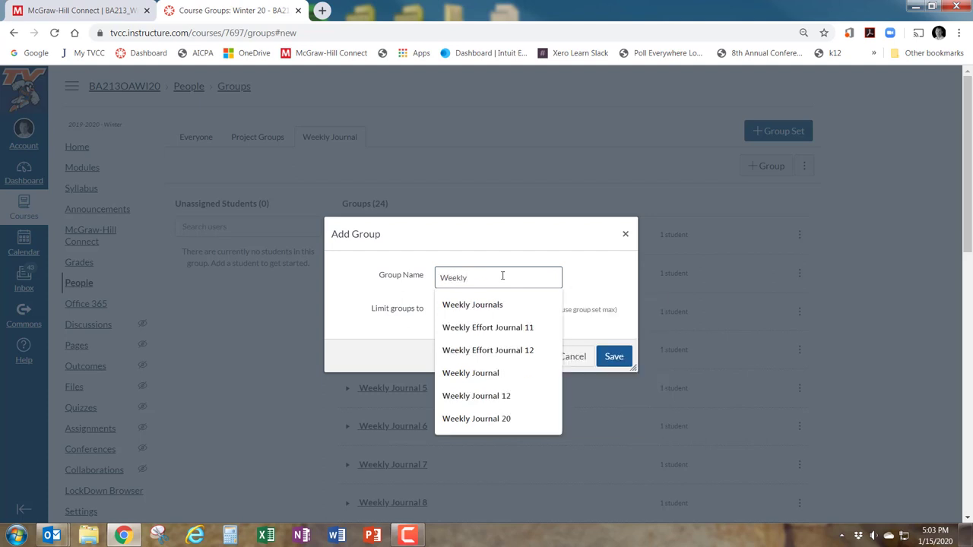
type(" J 29")
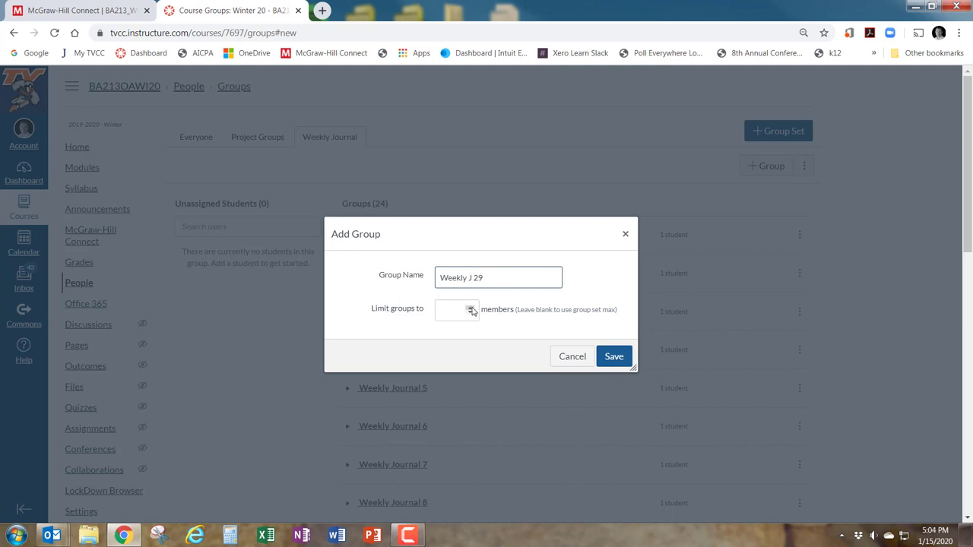
double_click(471, 310)
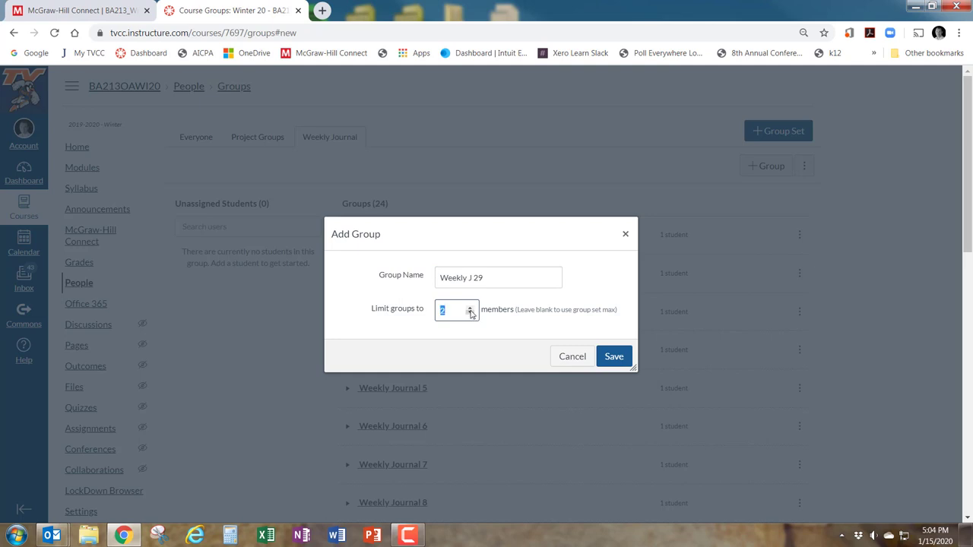
left_click(572, 358)
Check the Weekly Journal group list through its last group, along with the unassigned students area
scroll(532, 334, "down", 9)
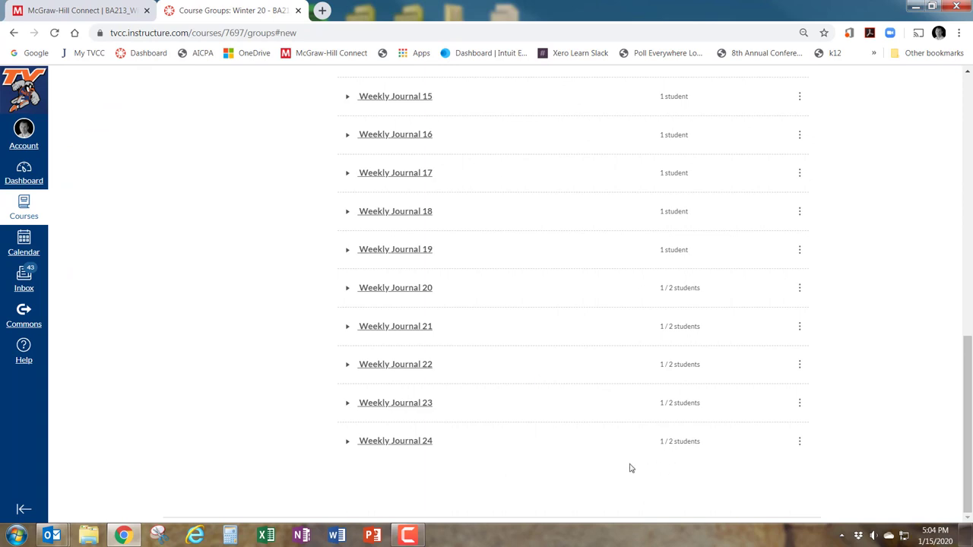
scroll(337, 370, "up", 10)
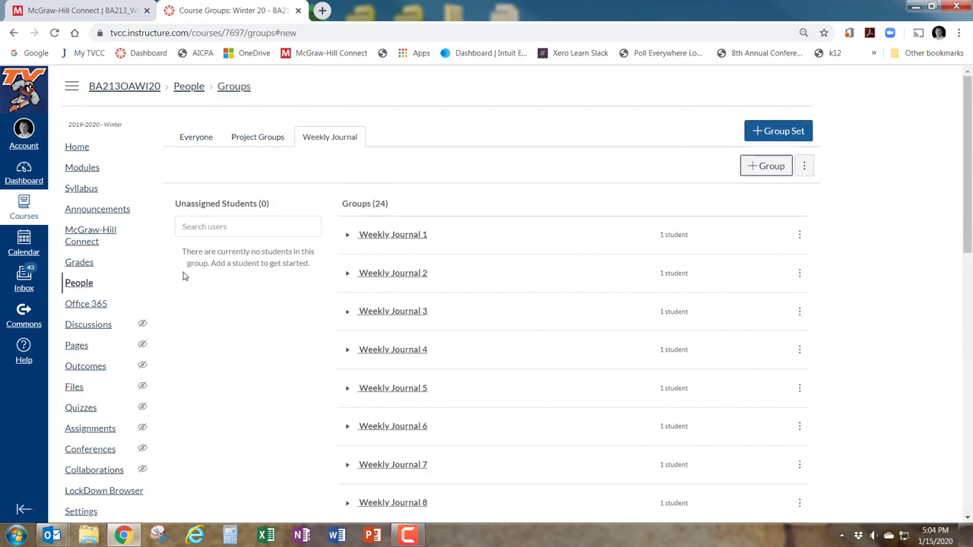
scroll(219, 304, "down", 7)
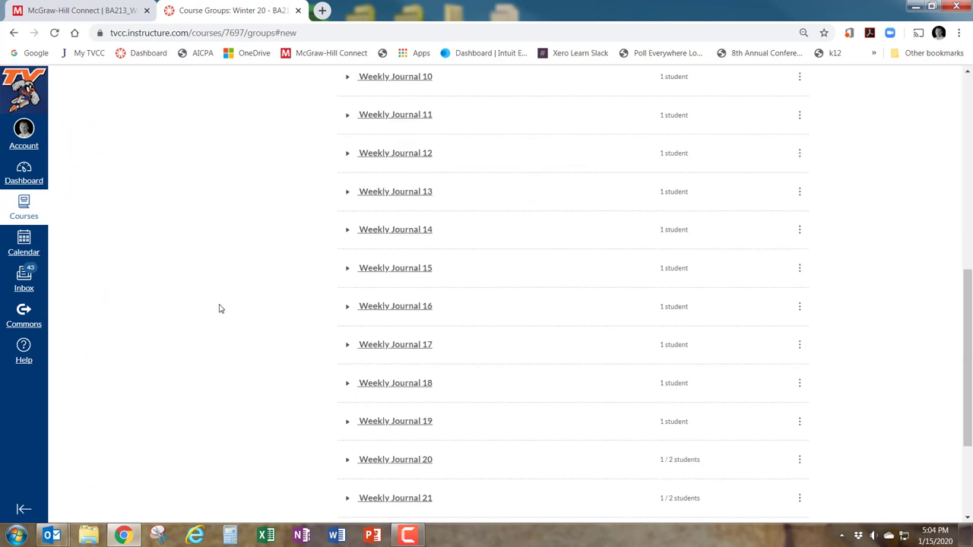
scroll(243, 334, "down", 3)
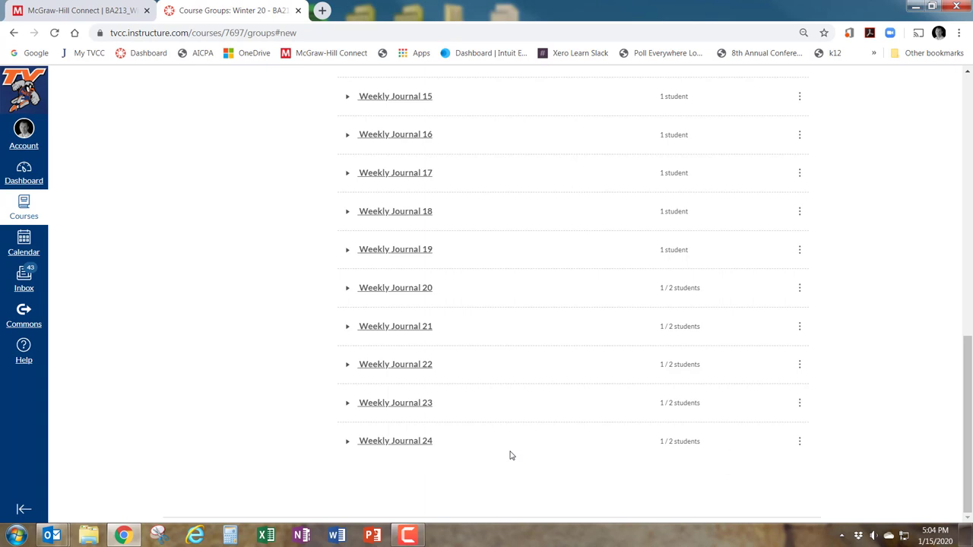
scroll(510, 456, "up", 9)
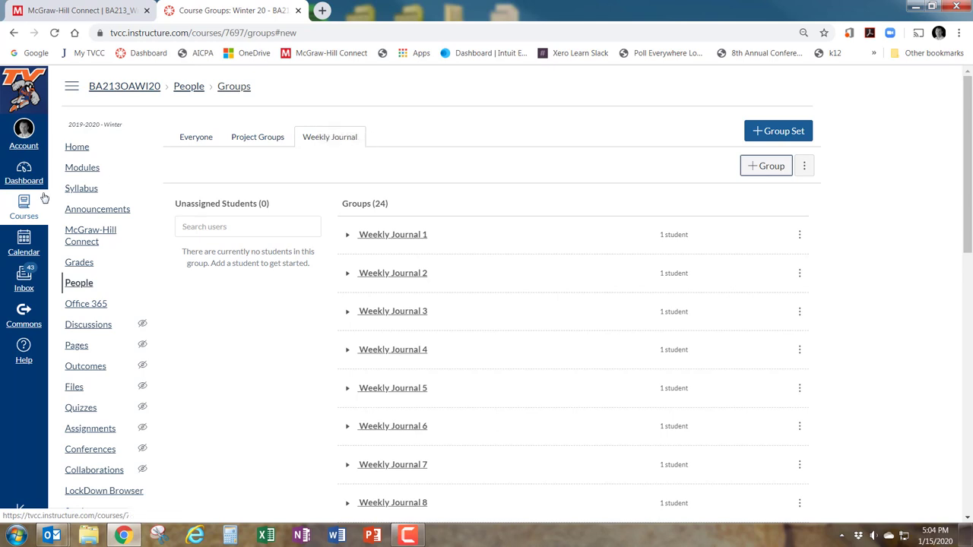
Open the Journal Week 4 discussion from the course's discussions and review its group links and journal questions
left_click(97, 332)
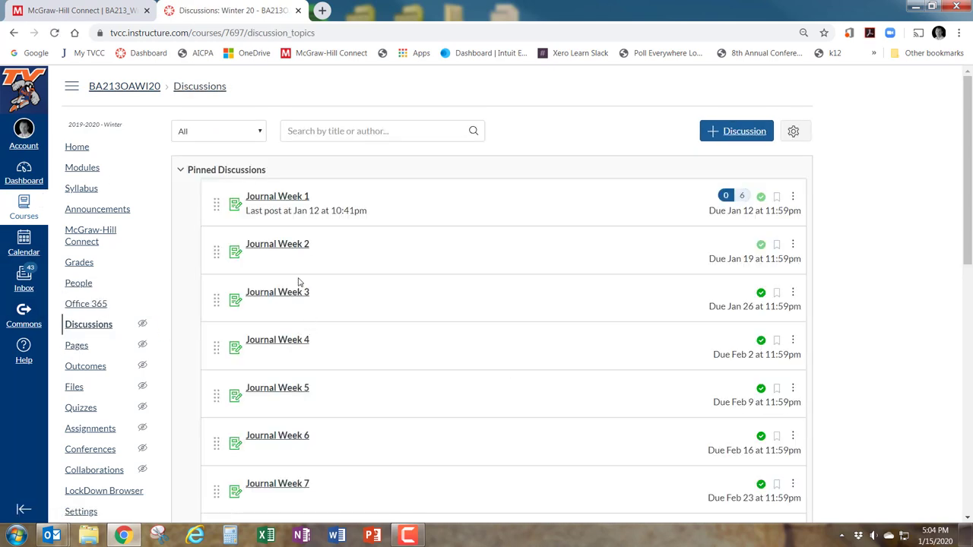
left_click(292, 343)
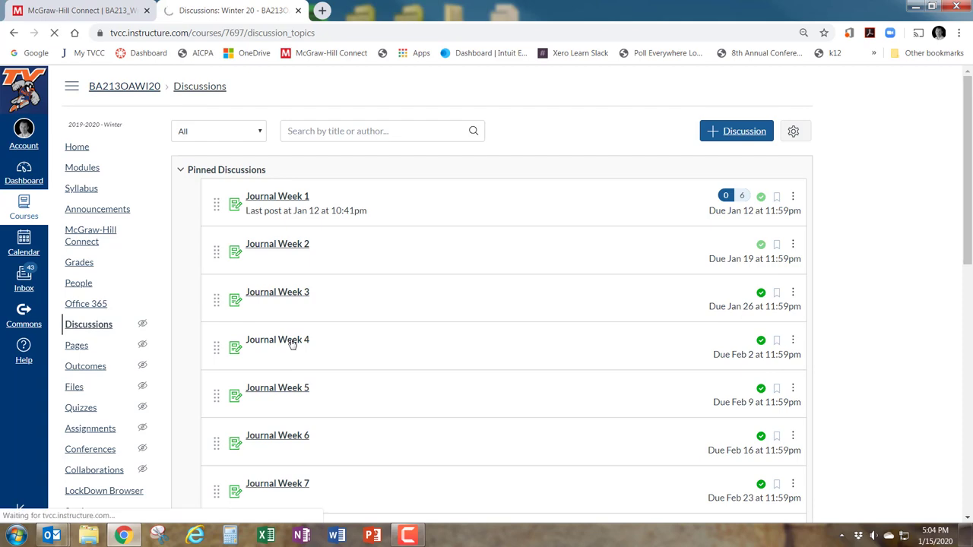
scroll(292, 344, "down", 4)
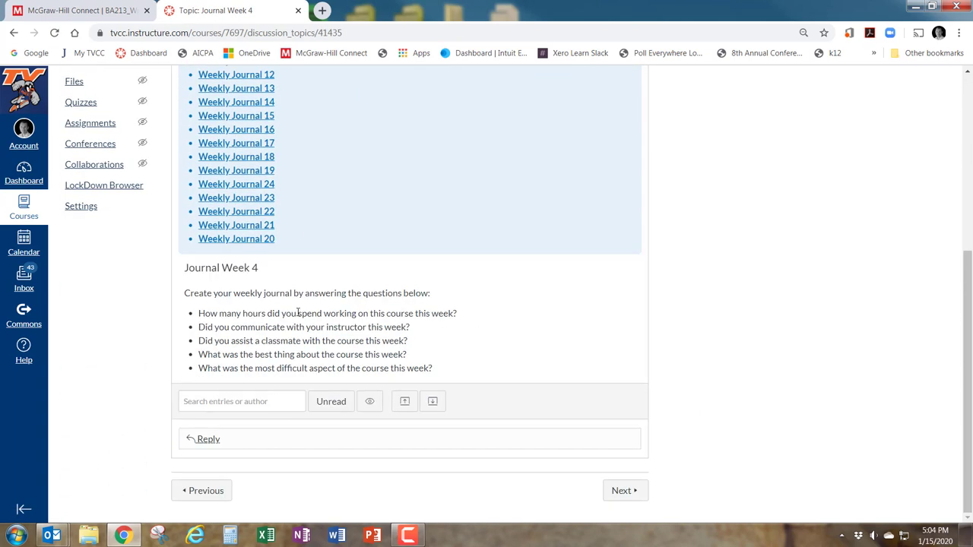
scroll(298, 313, "up", 4)
scroll(276, 243, "down", 1)
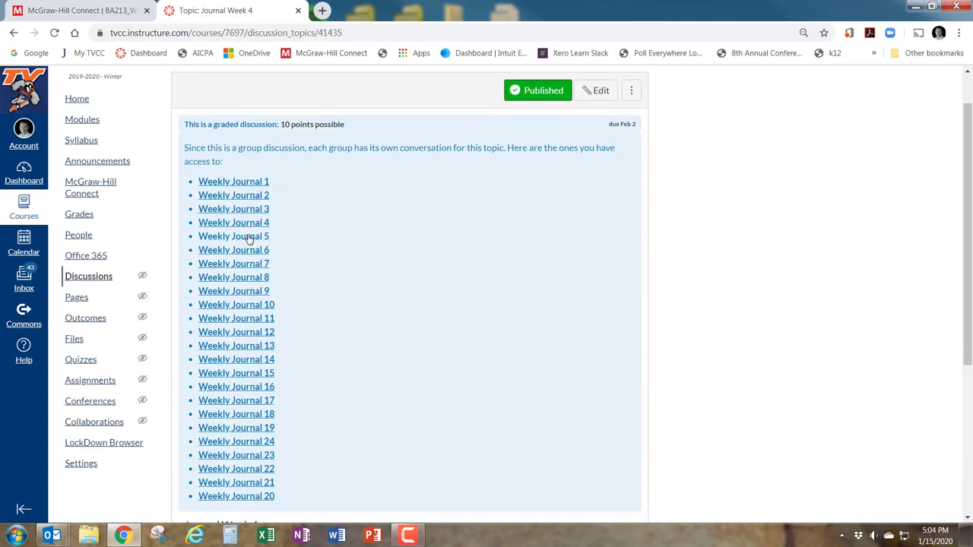
scroll(248, 238, "down", 1)
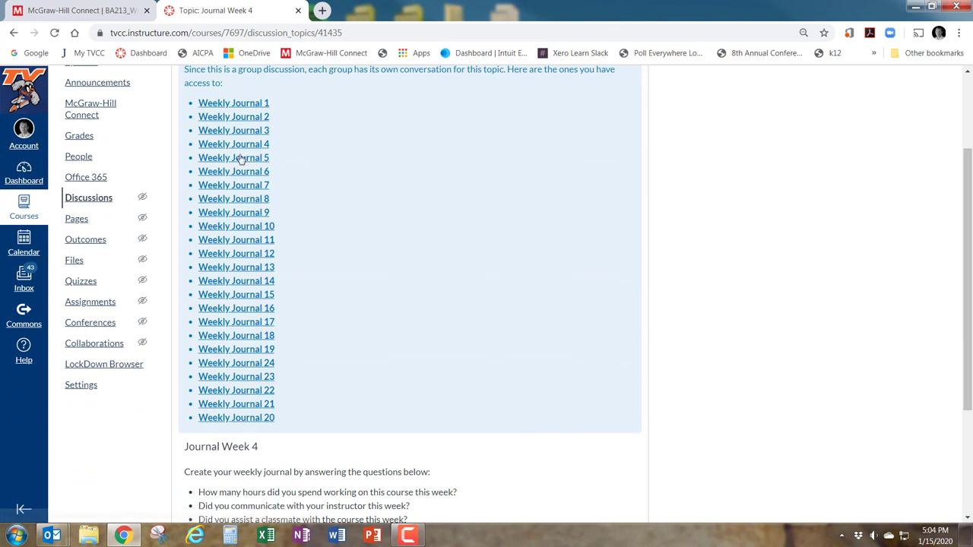
scroll(452, 354, "up", 2)
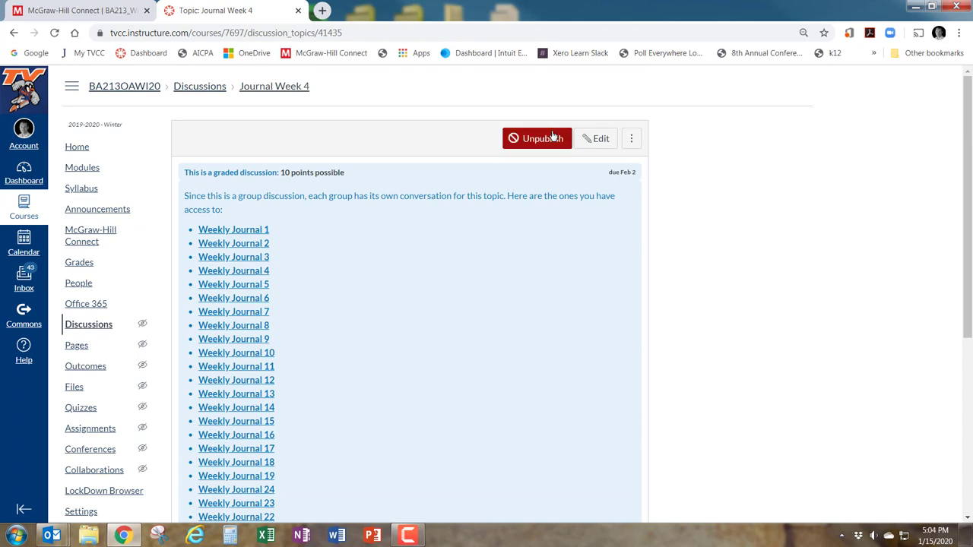
Edit Journal Week 4, select Weekly Journal as its group set, and review the remaining grading and due date settings
left_click(599, 140)
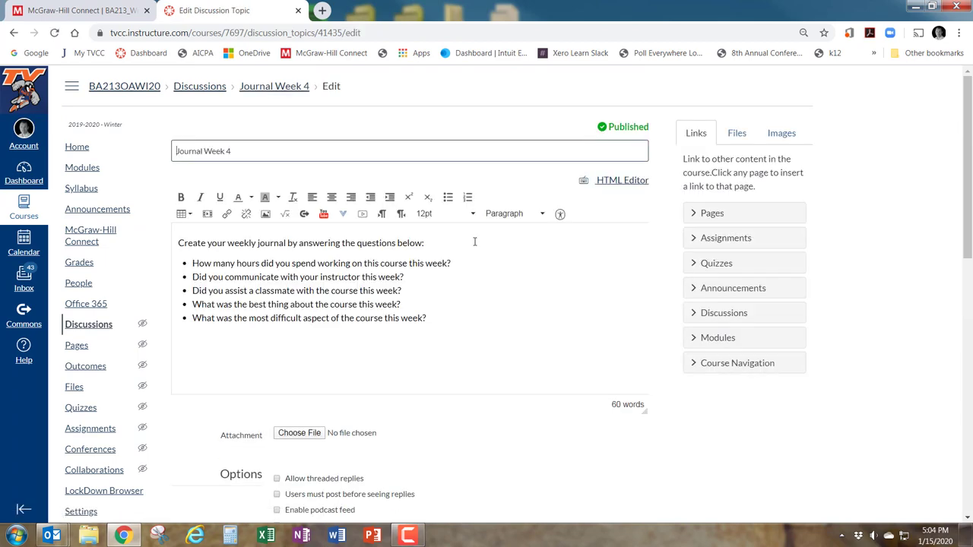
scroll(475, 253, "down", 3)
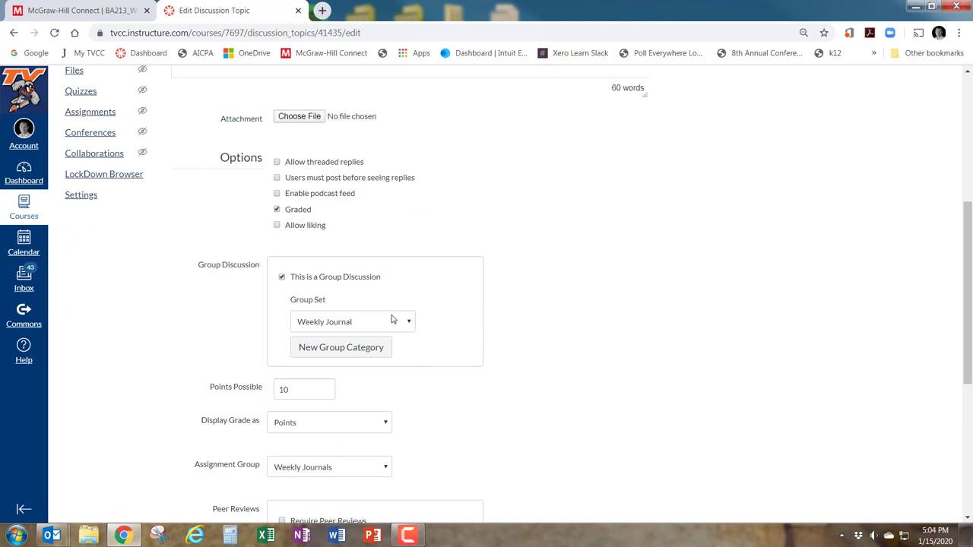
left_click(410, 323)
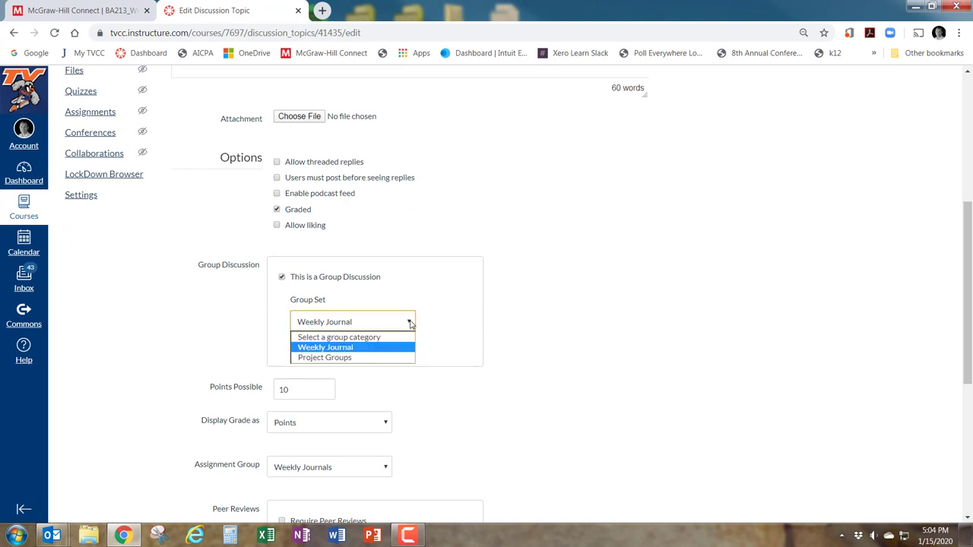
left_click(337, 350)
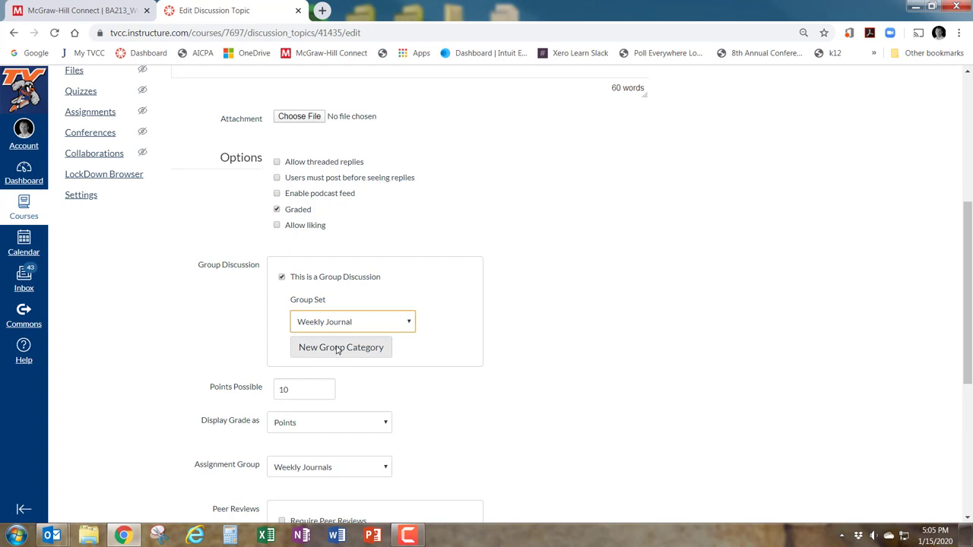
left_click(648, 283)
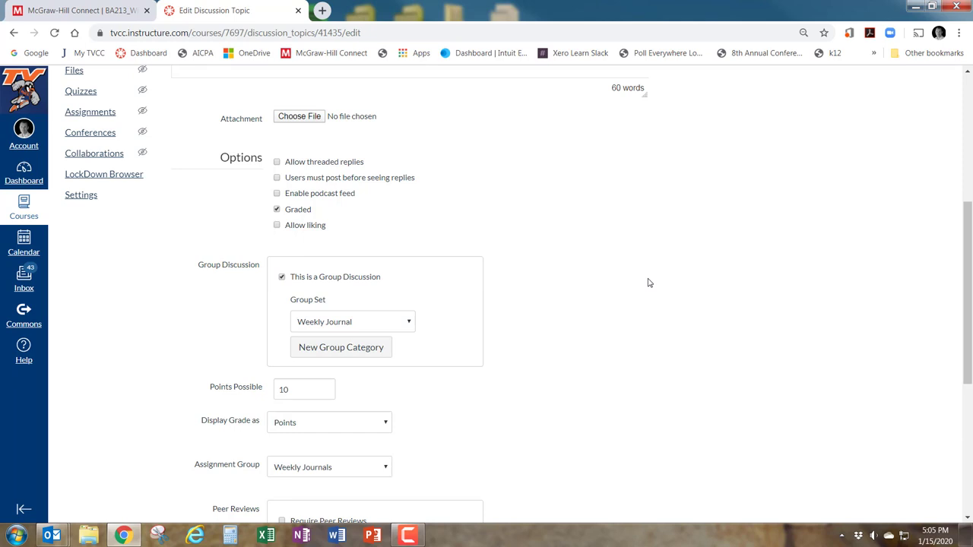
scroll(650, 283, "down", 5)
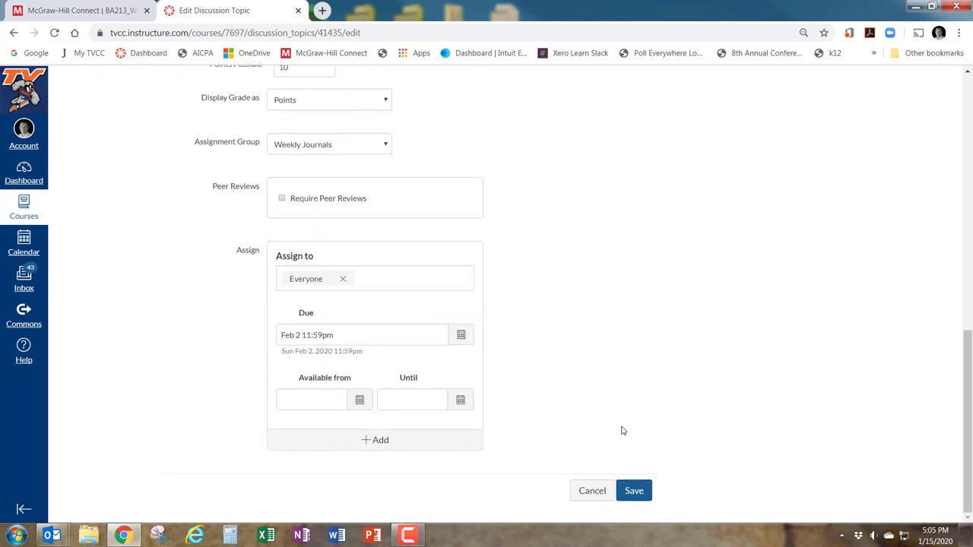